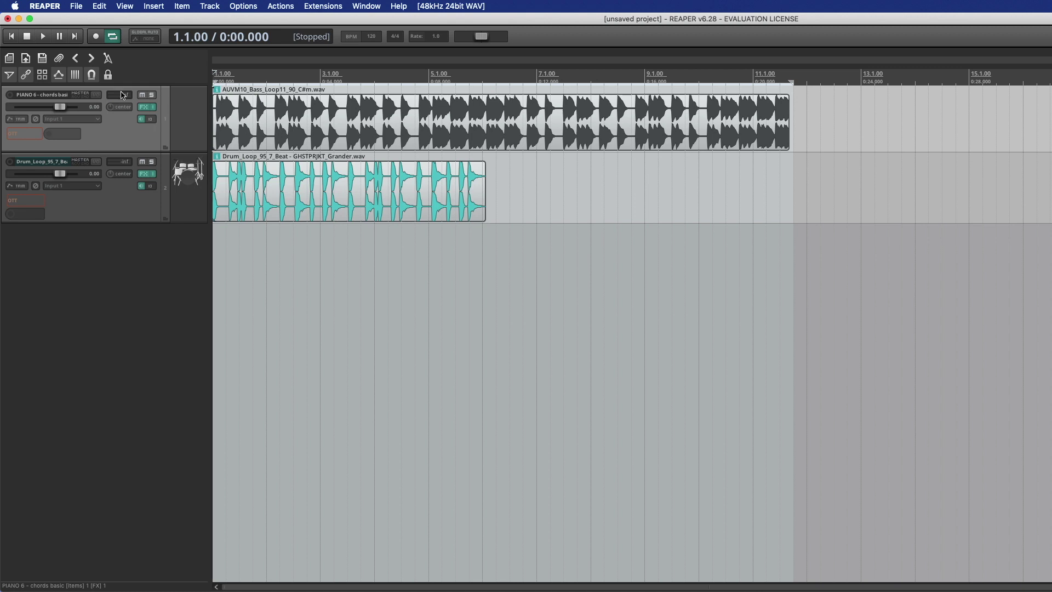
Solo the bass loop track and listen to it unprocessed
left_click(151, 95)
key("space")
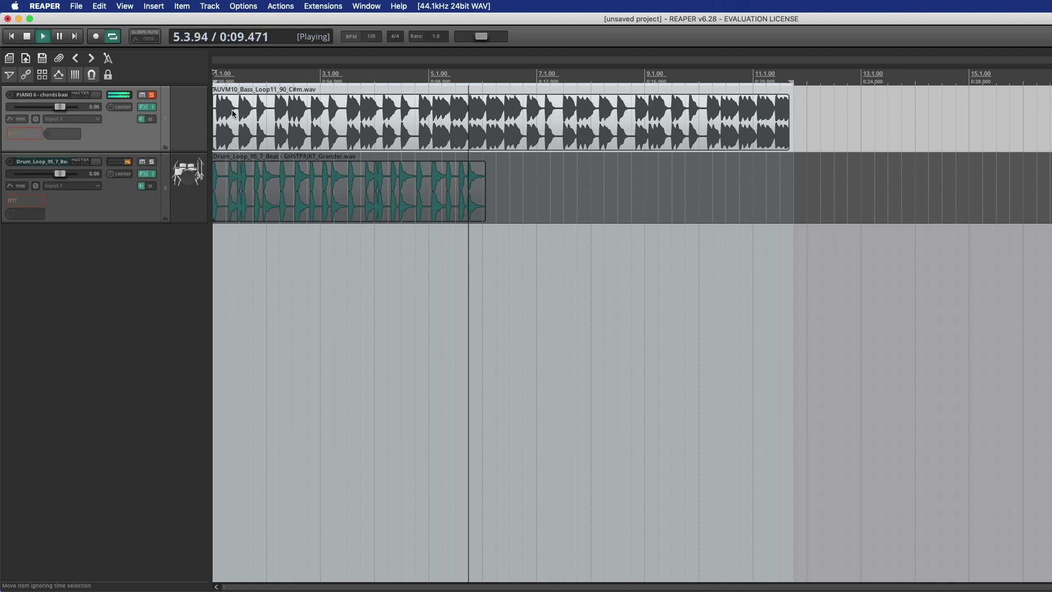
key("space")
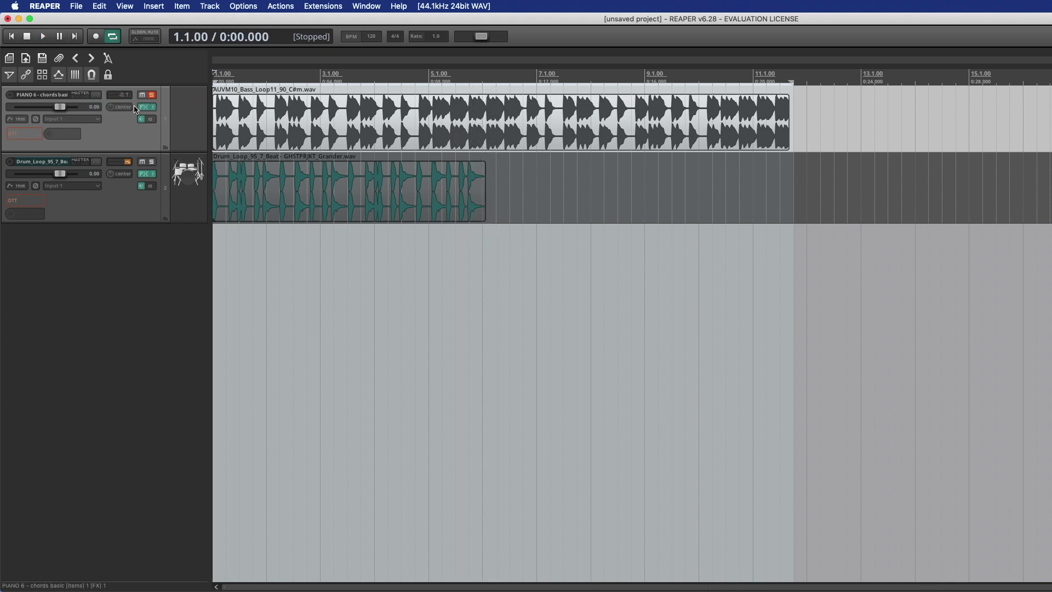
Audition the drum loop track on its own in place of the bass loop, and clear the solo
left_click(257, 211)
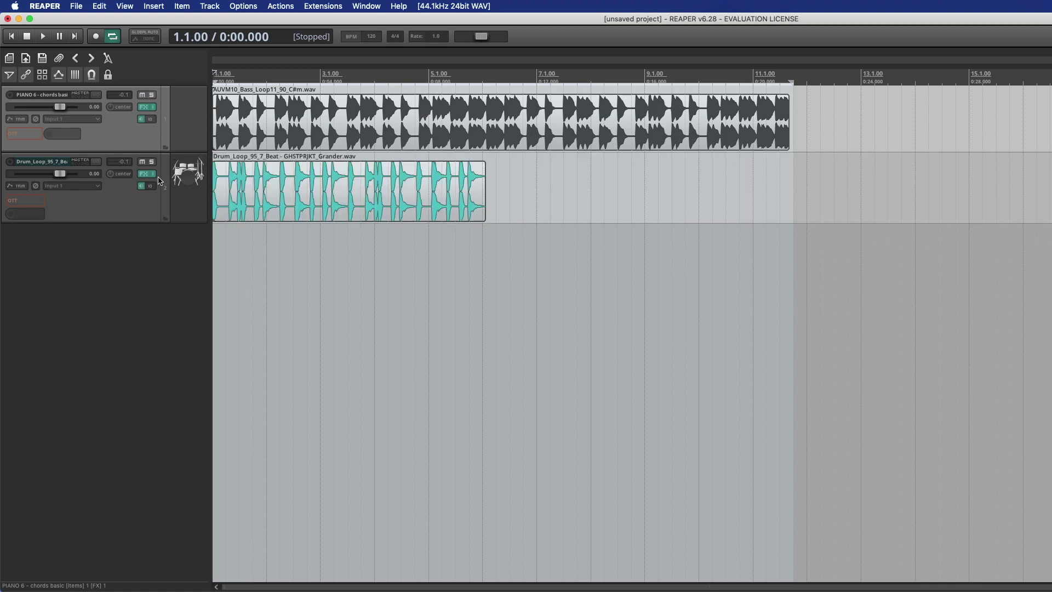
key("space")
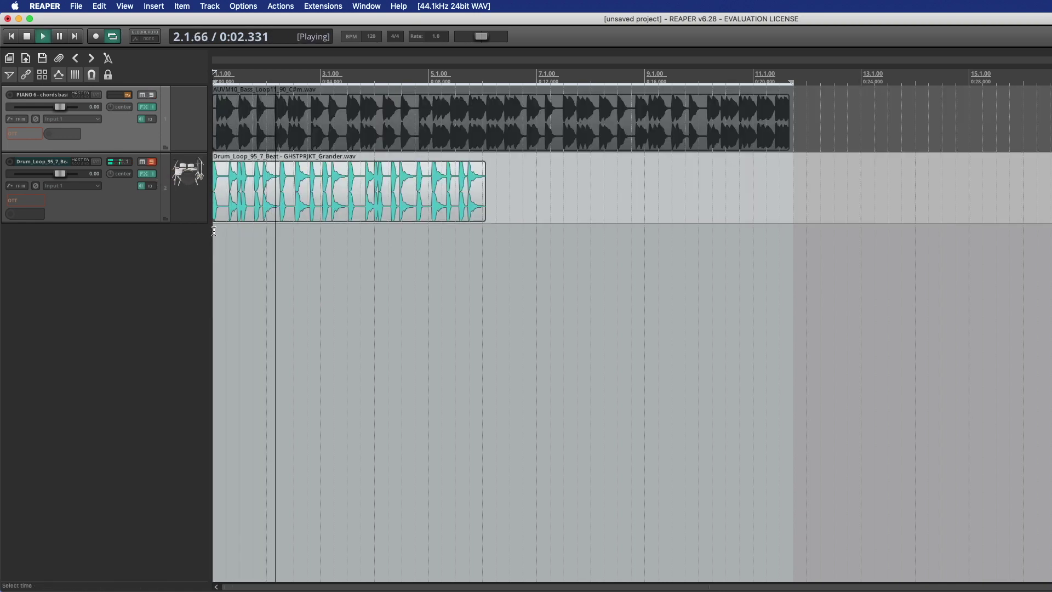
key("space")
left_click(152, 162)
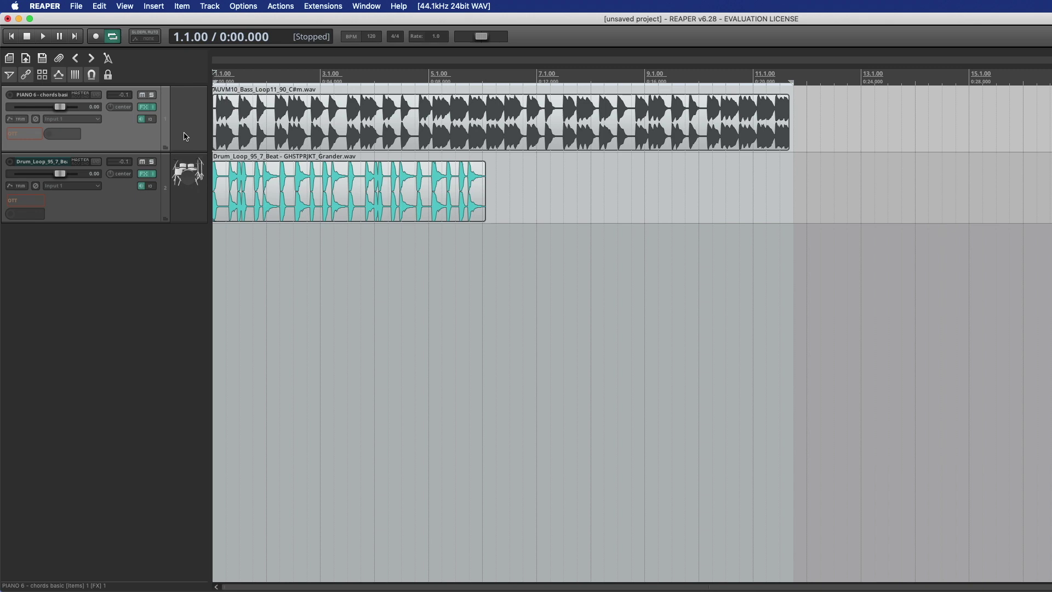
Enable the OTT effect on the bass track, open its settings and set Depth to 50 %
left_click(33, 136)
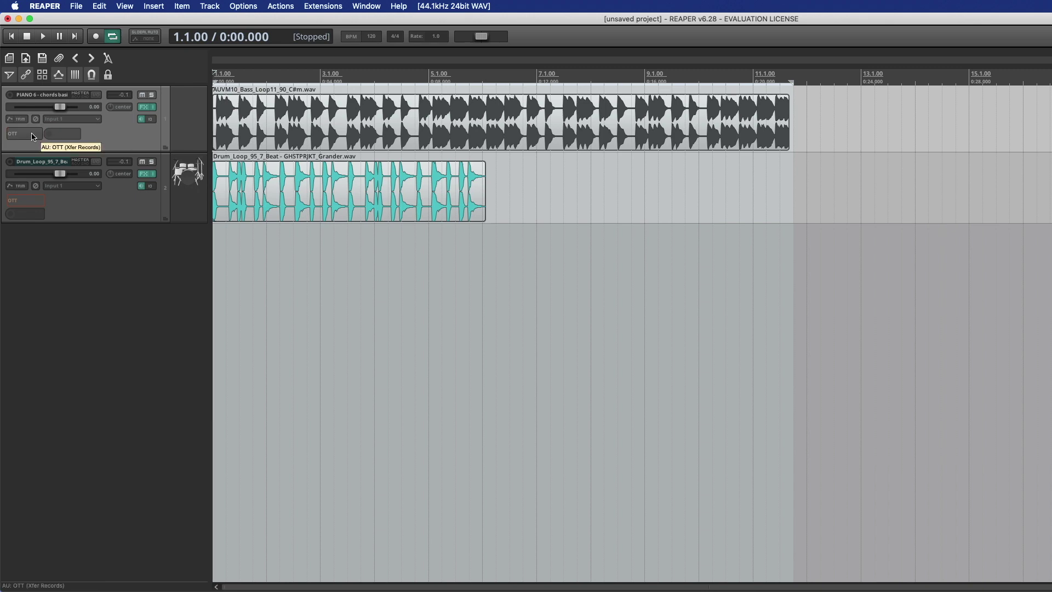
left_click(33, 136)
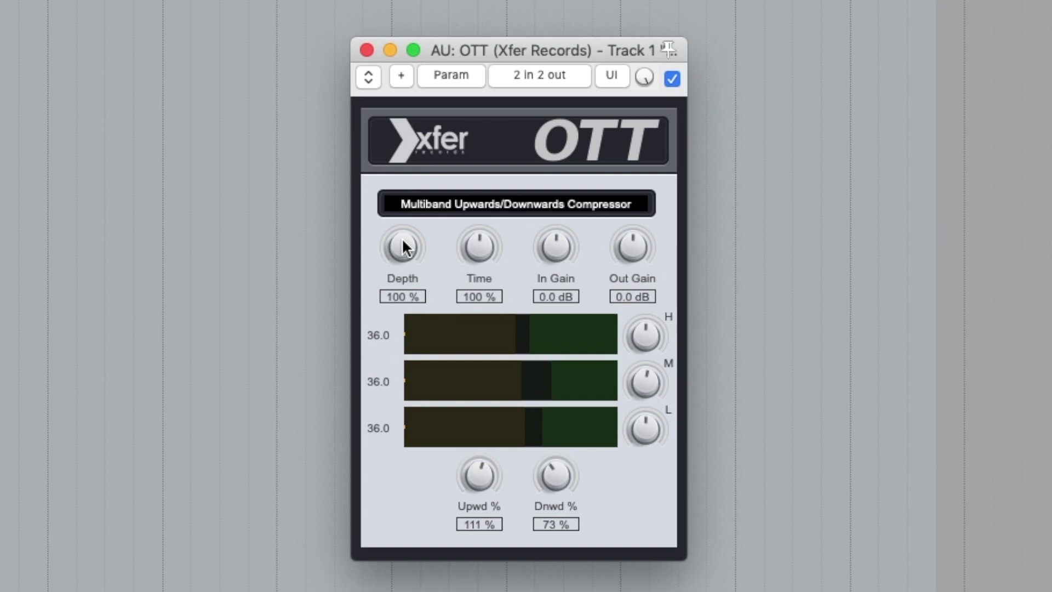
left_click_drag(401, 241, 395, 512)
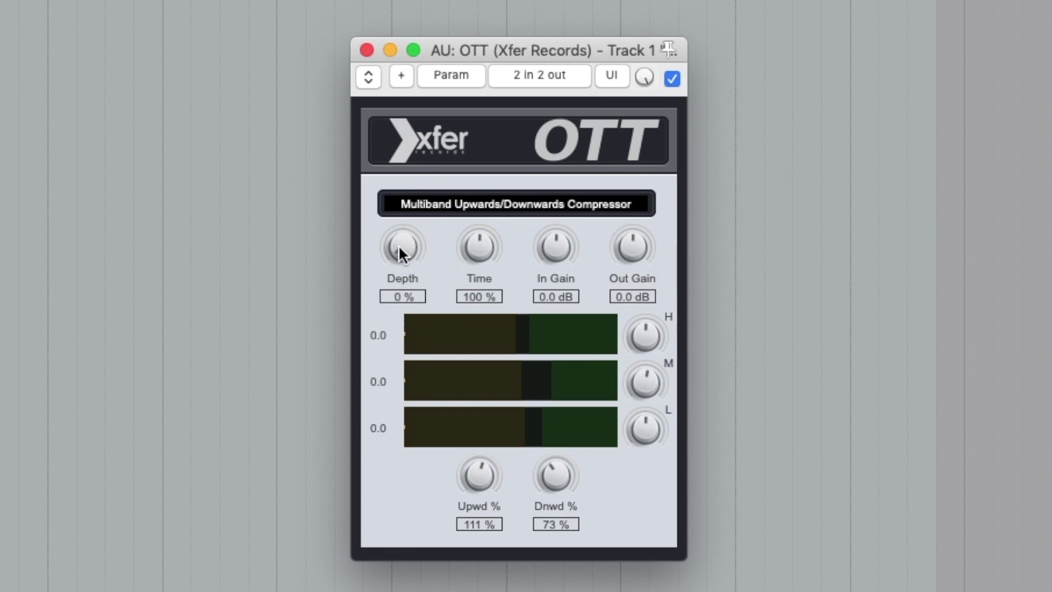
left_click_drag(399, 244, 423, 156)
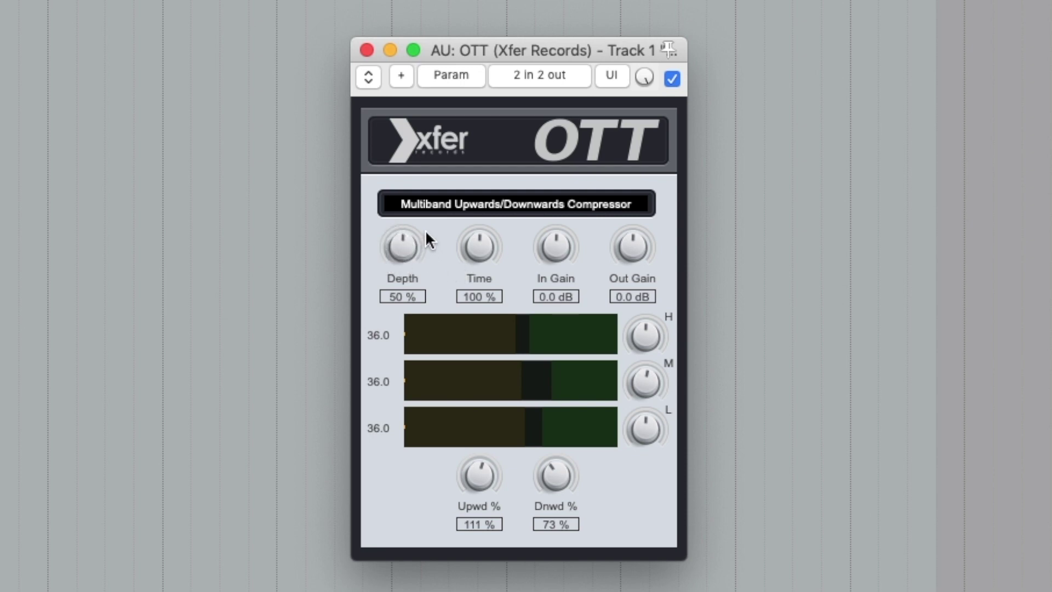
Try lower and higher values of OTT's Time setting and reset it to 100 %
left_click_drag(482, 245, 438, 395)
left_click_drag(463, 242, 526, 22)
double_click(483, 248)
Reset OTT's upward and downward compression amounts to 100 %, trying other amounts in between
double_click(478, 476)
double_click(554, 475)
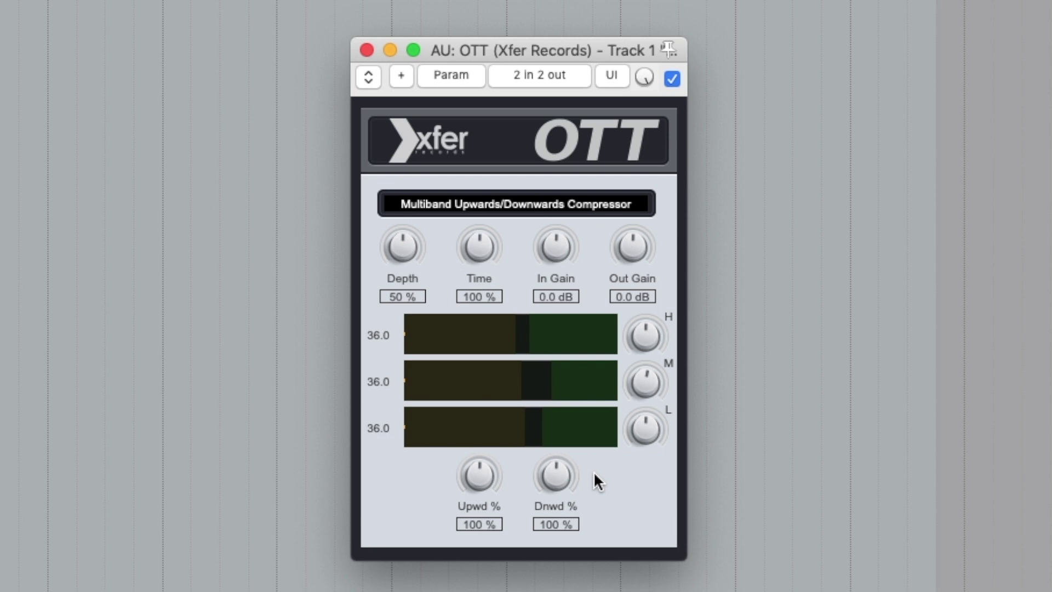
mouse_move(482, 475)
left_mouse_down()
mouse_move(462, 571)
mouse_move(491, 404)
mouse_move(521, 319)
mouse_move(480, 474)
left_mouse_up()
double_click(481, 477)
left_click_drag(555, 475, 602, 328)
double_click(561, 477)
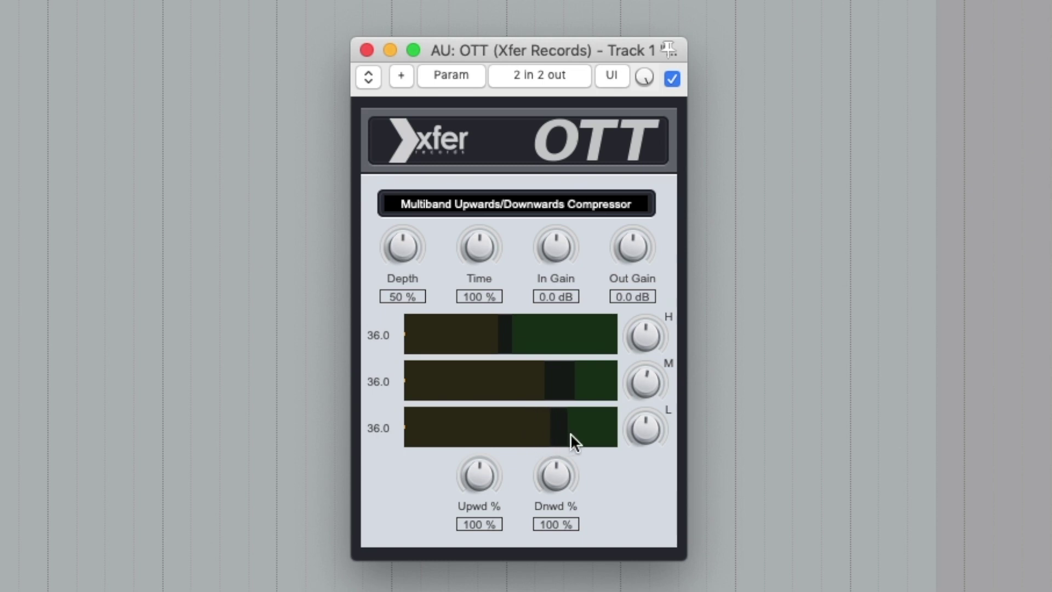
Adjust the band thresholds in OTT and try out the high band's gain
mouse_move(467, 434)
left_mouse_down()
mouse_move(235, 425)
mouse_move(791, 425)
mouse_move(77, 441)
mouse_move(550, 415)
mouse_move(533, 435)
left_mouse_up()
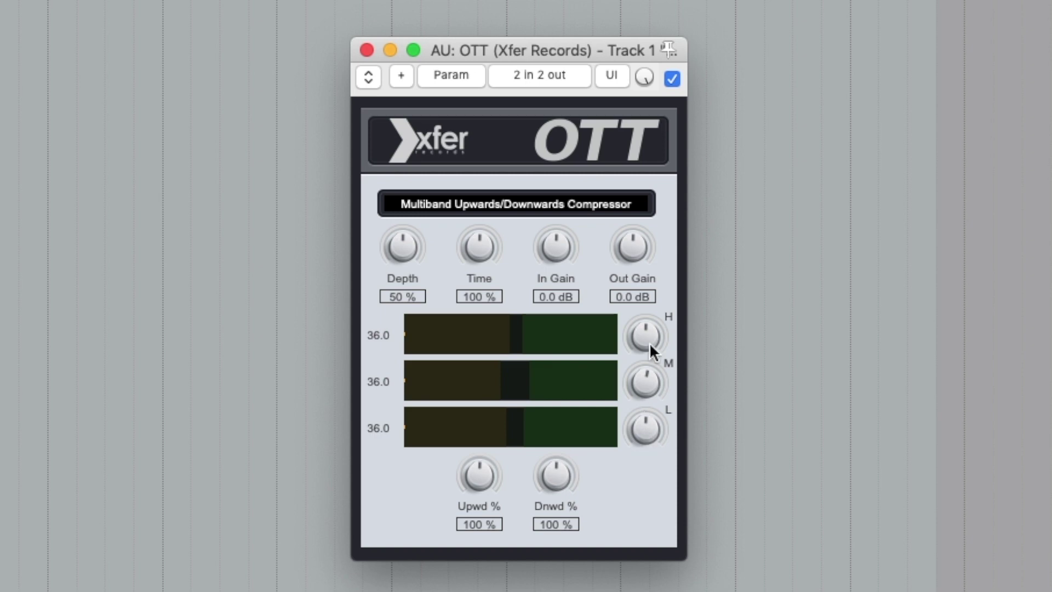
mouse_move(646, 335)
left_mouse_down()
mouse_move(657, 400)
mouse_move(655, 324)
left_mouse_up()
mouse_move(645, 334)
left_mouse_down()
mouse_move(629, 522)
mouse_move(637, 329)
left_mouse_up()
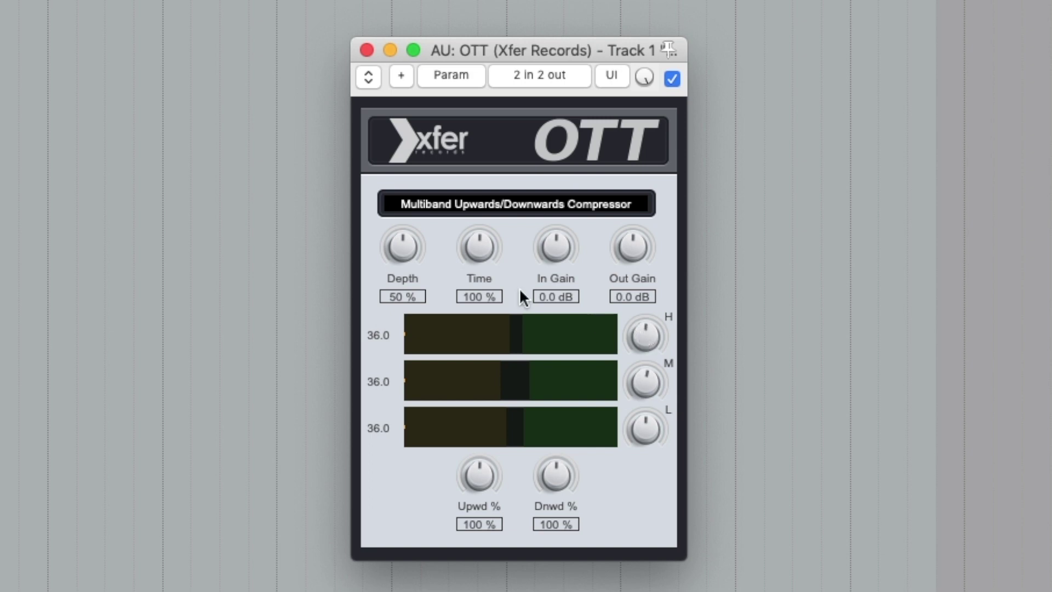
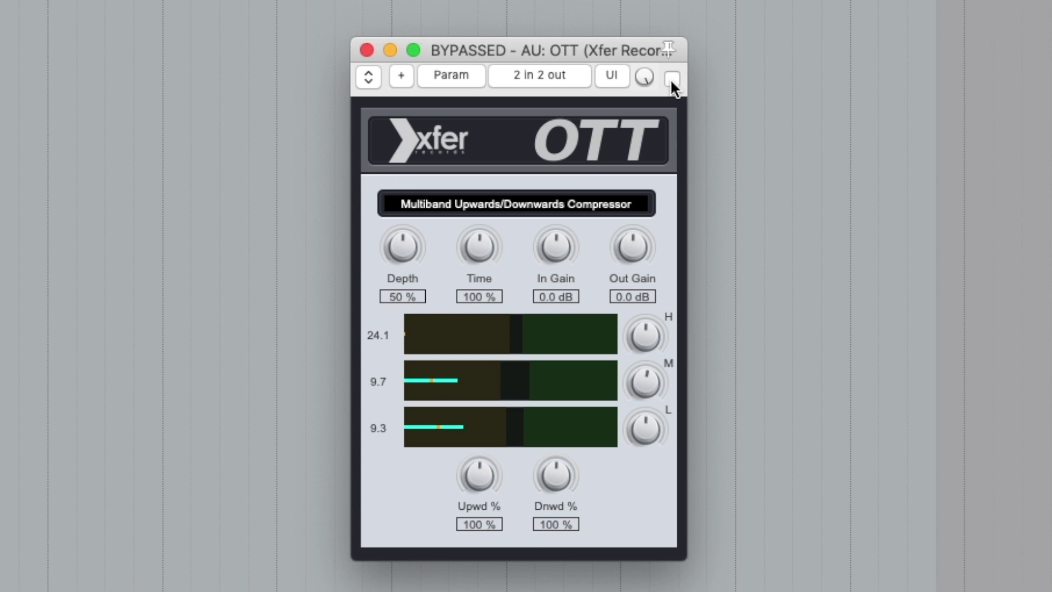
Compare the playing bass loop with OTT bypassed and enabled, ending with the effect enabled
left_click(672, 80)
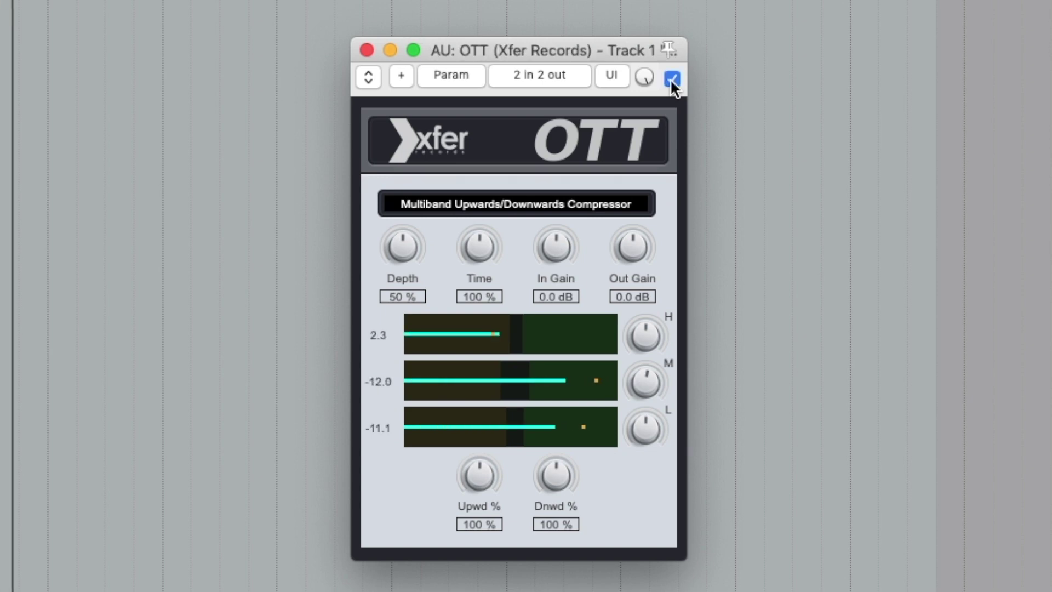
left_click(672, 79)
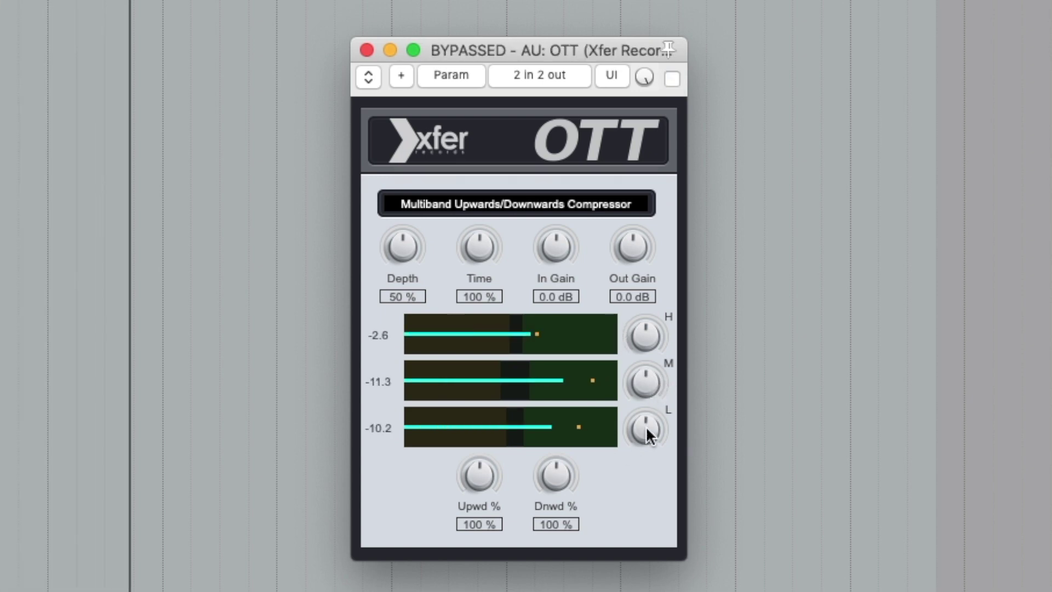
left_click(672, 77)
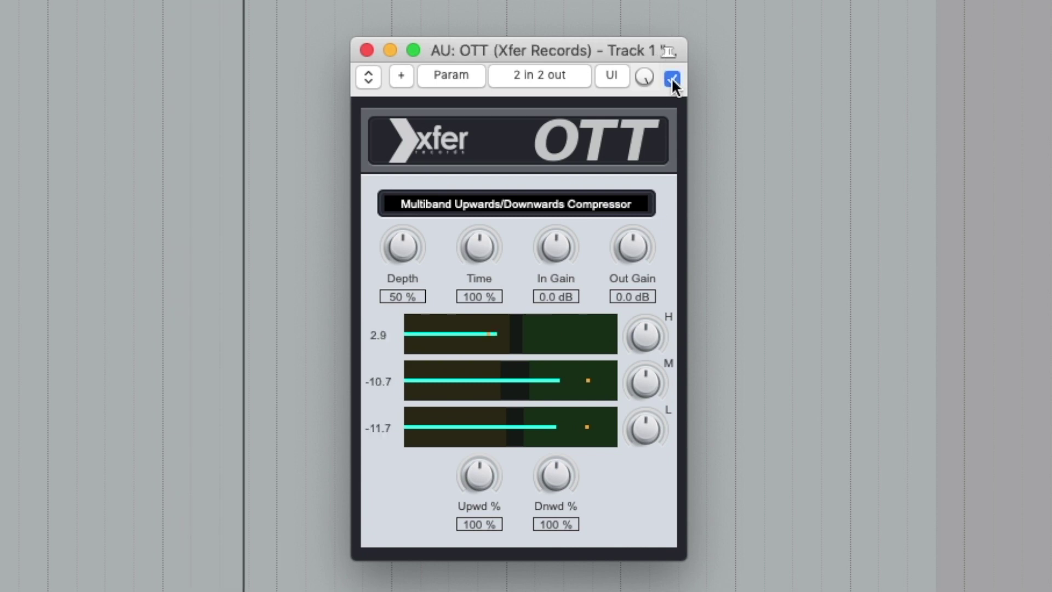
left_click(672, 78)
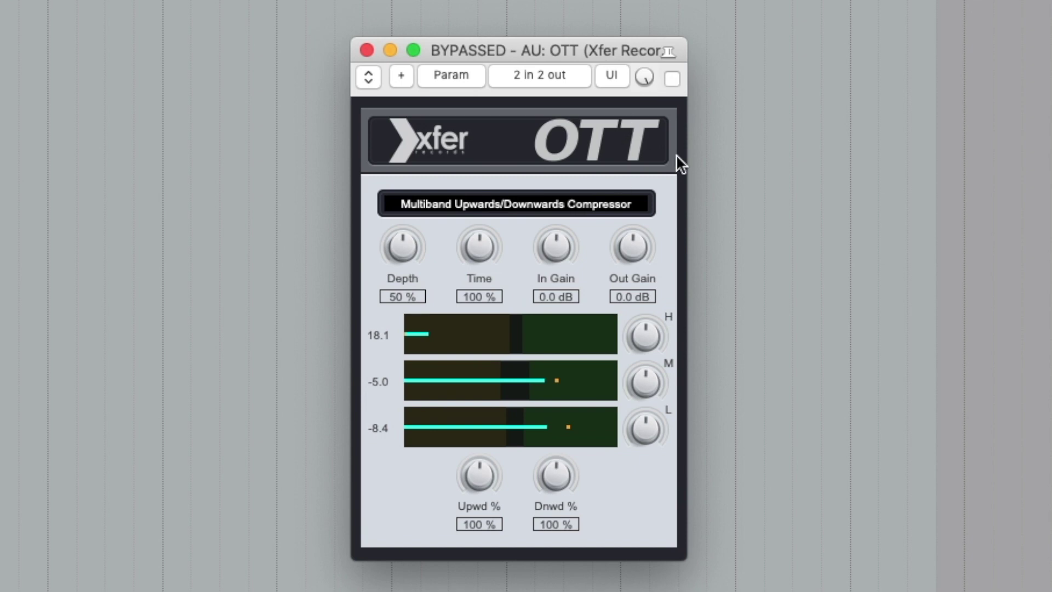
left_click(671, 78)
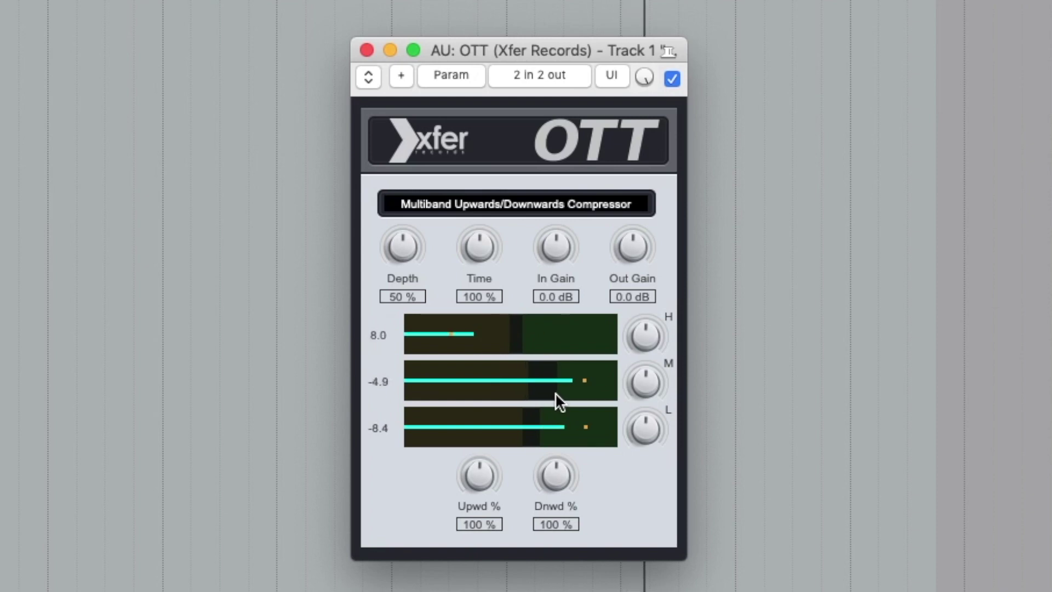
Set OTT's upward compression to 118 % and downward compression to 61 % while auditioning the bass loop
mouse_move(489, 482)
left_mouse_down()
mouse_move(471, 498)
mouse_move(482, 465)
left_mouse_up()
left_click_drag(575, 488, 558, 465)
key("space")
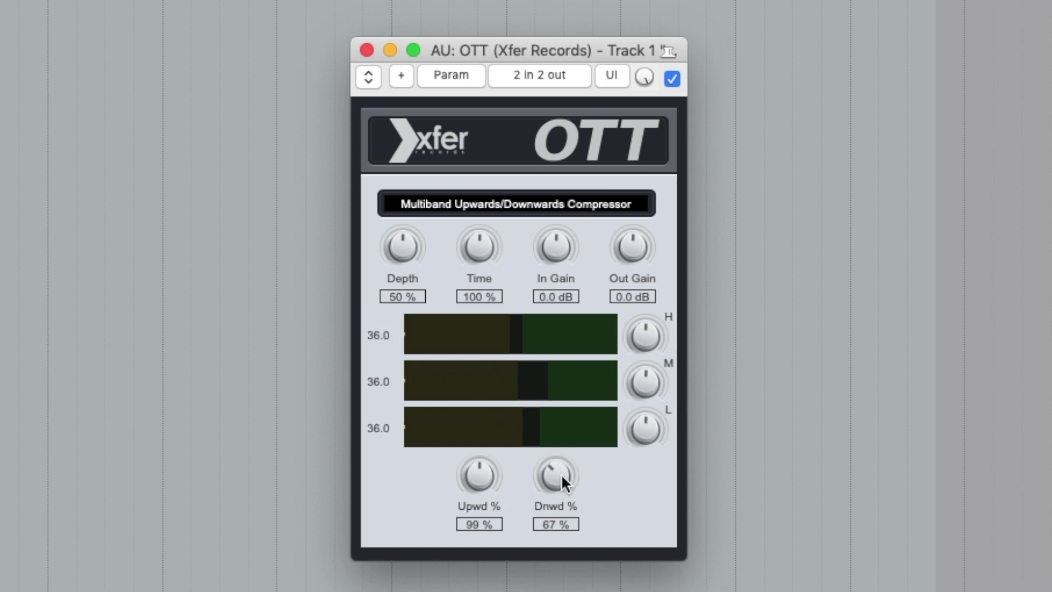
left_click_drag(562, 476, 557, 474)
key("space")
left_click_drag(551, 466, 587, 338)
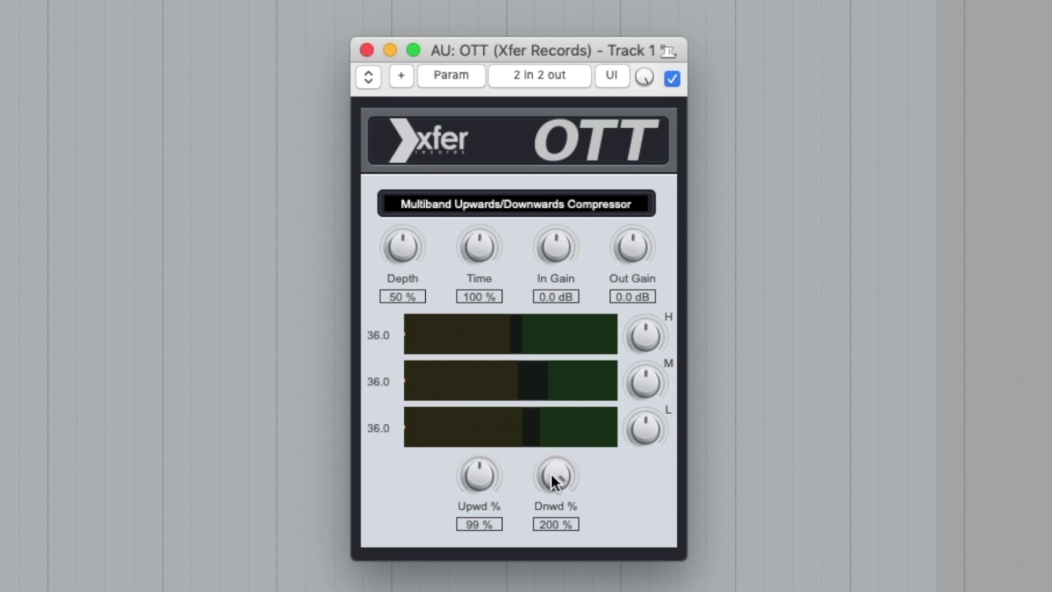
left_click_drag(557, 481, 548, 583)
left_click_drag(554, 479, 554, 517)
mouse_move(479, 485)
left_mouse_down()
mouse_move(475, 507)
mouse_move(492, 473)
left_mouse_up()
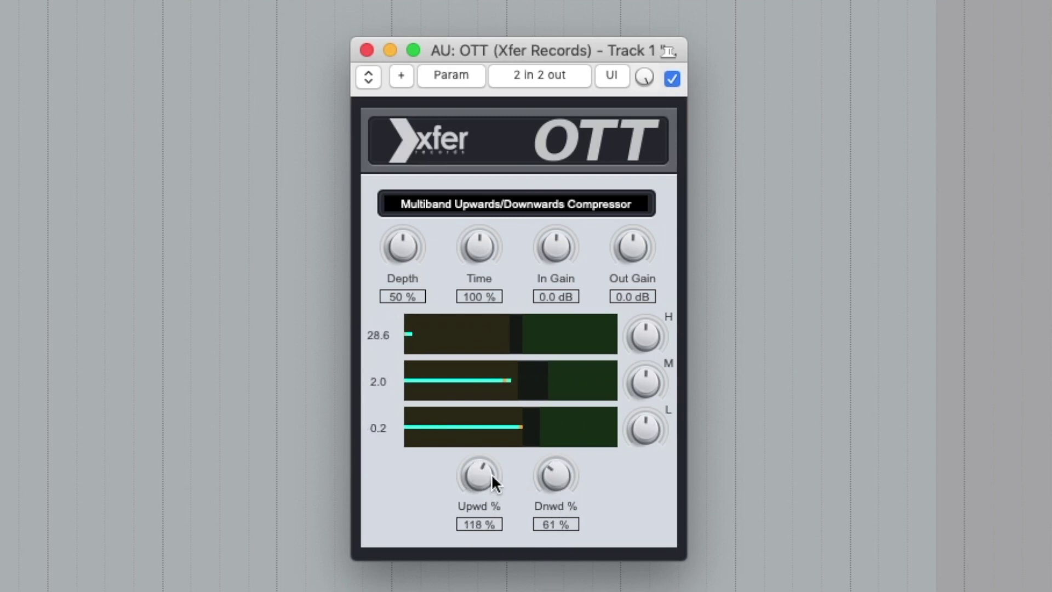
Lower the mid and low band gains in OTT and compare the bass against the bypassed signal
left_click_drag(625, 392, 638, 450)
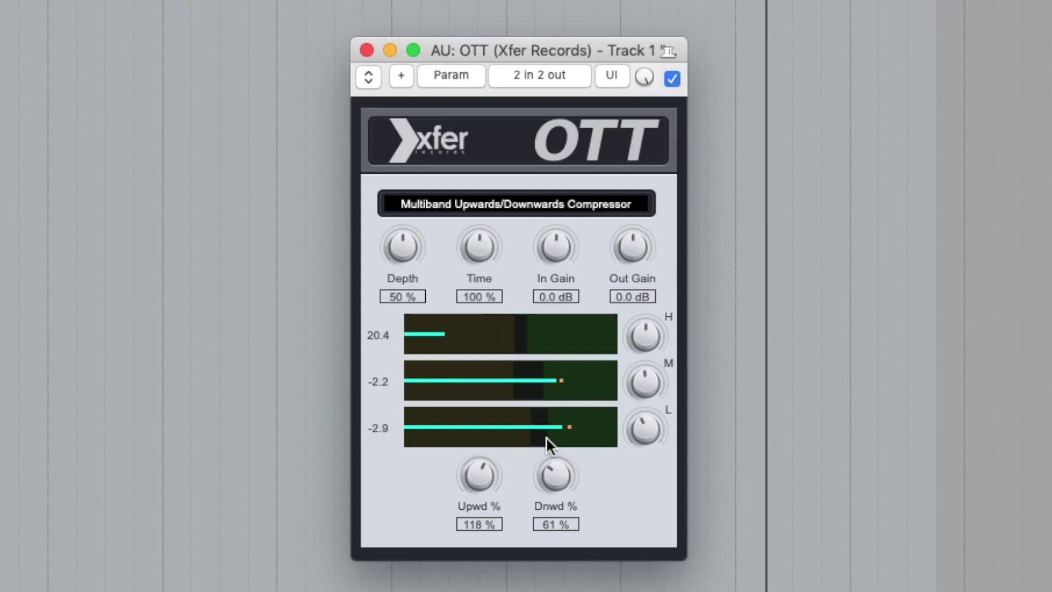
left_click(672, 80)
left_click(673, 80)
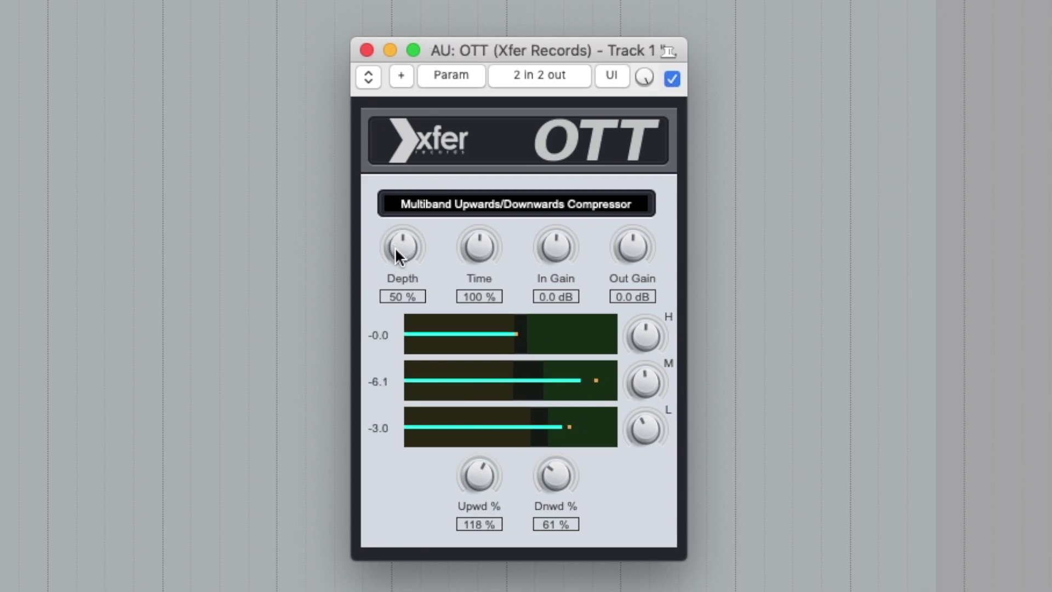
key("space")
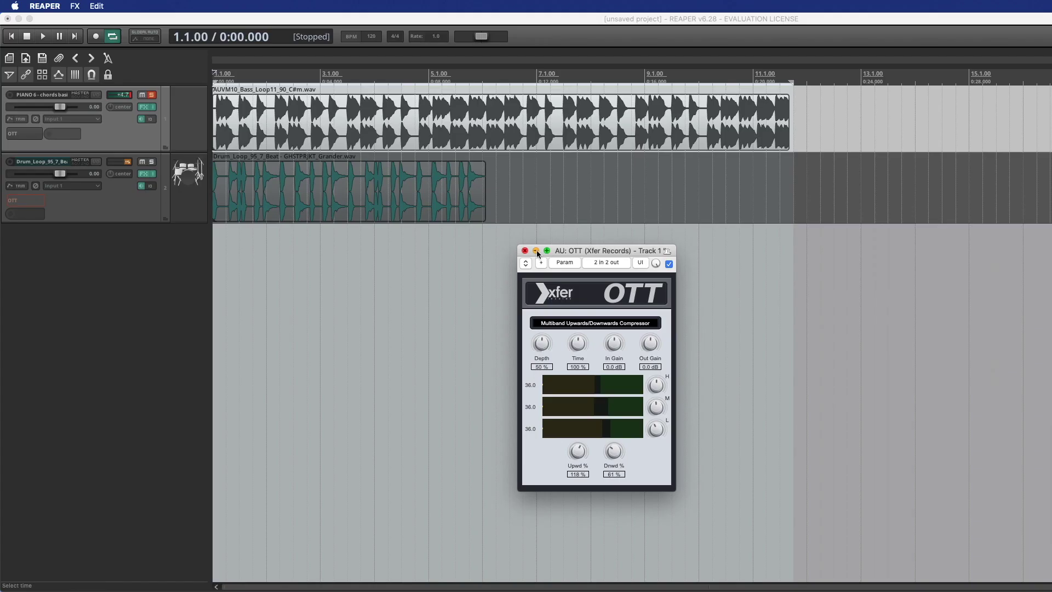
Close the bass track's OTT window and open the OTT effect on the drum loop track
left_click(525, 250)
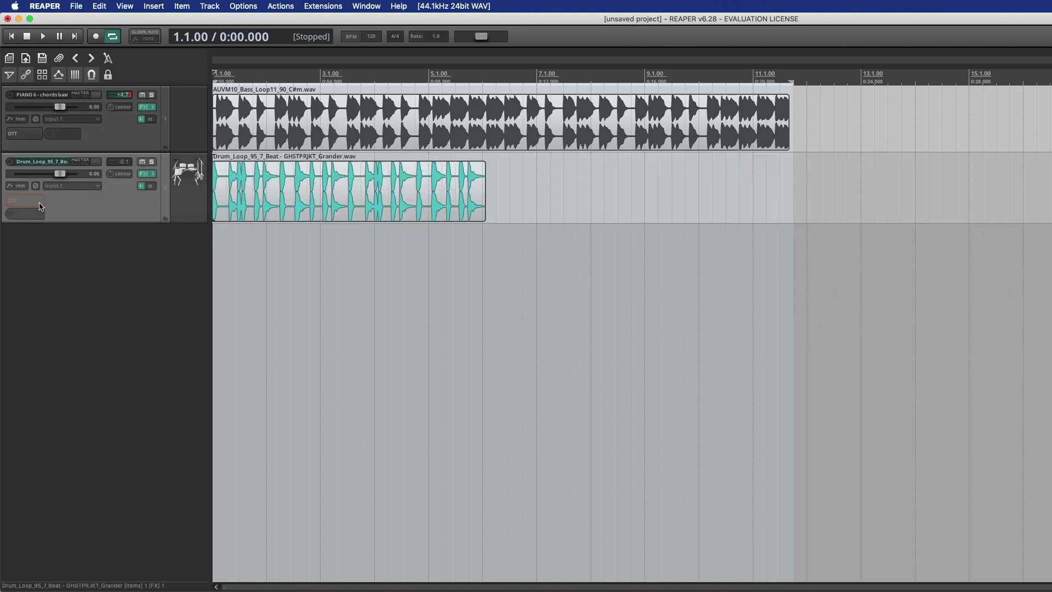
left_click(40, 203)
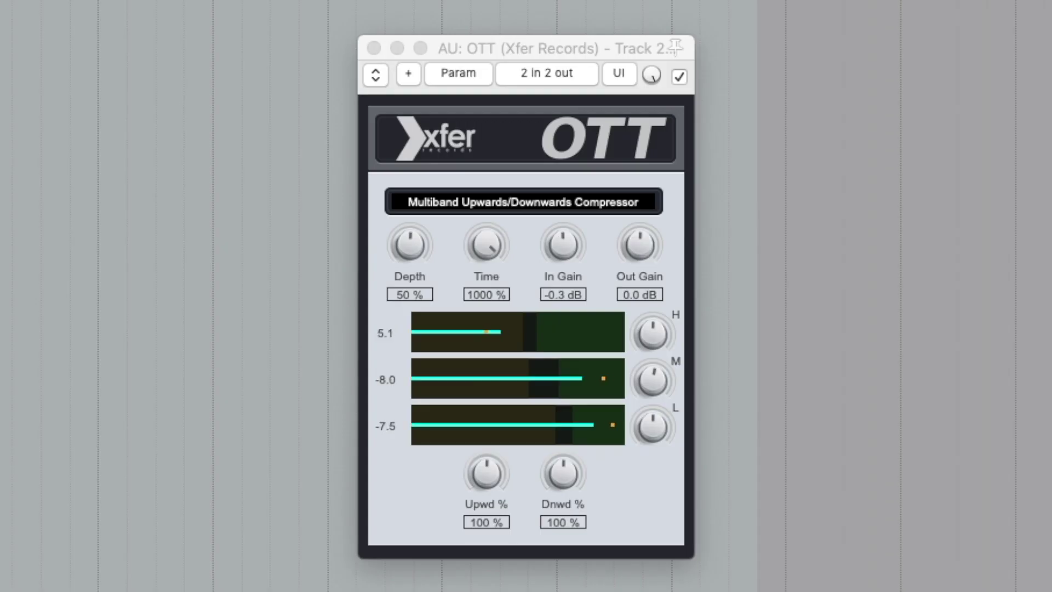
left_click(682, 129)
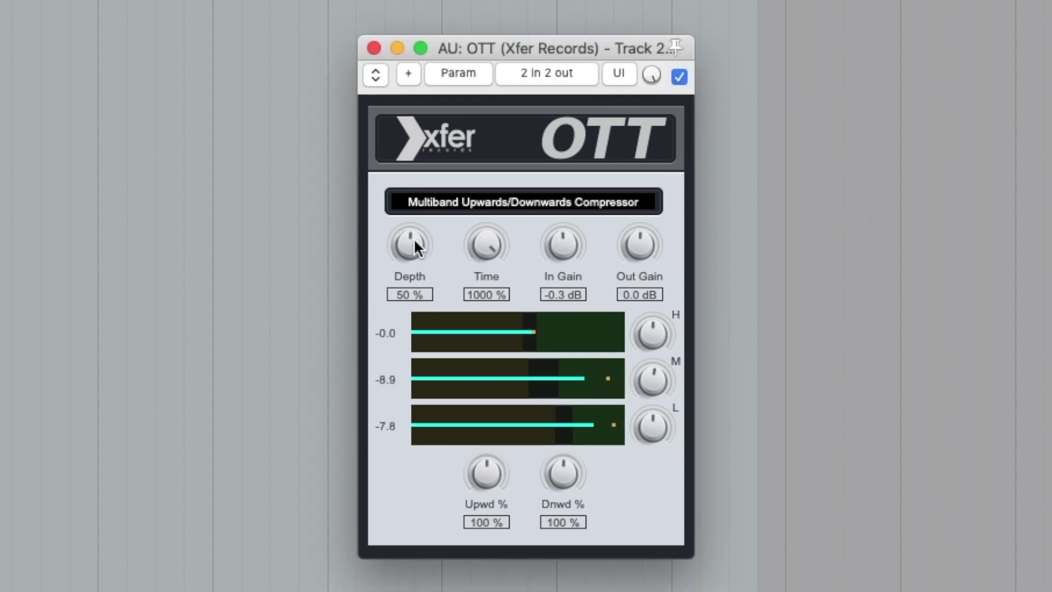
Compare the playing drum loop with OTT bypassed and enabled, leaving the effect enabled
left_click(676, 77)
left_click(679, 77)
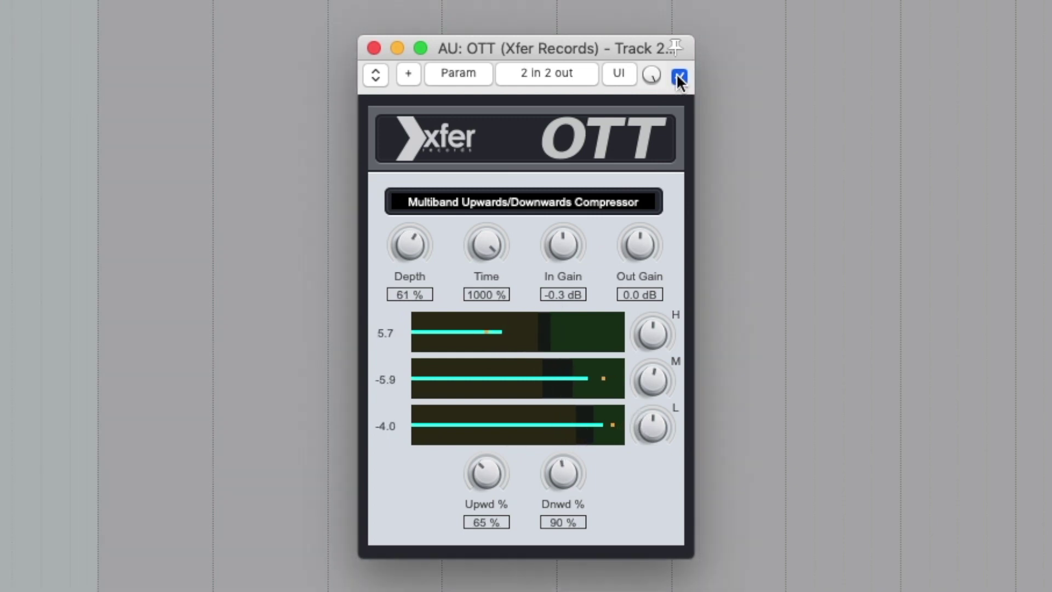
left_click(678, 77)
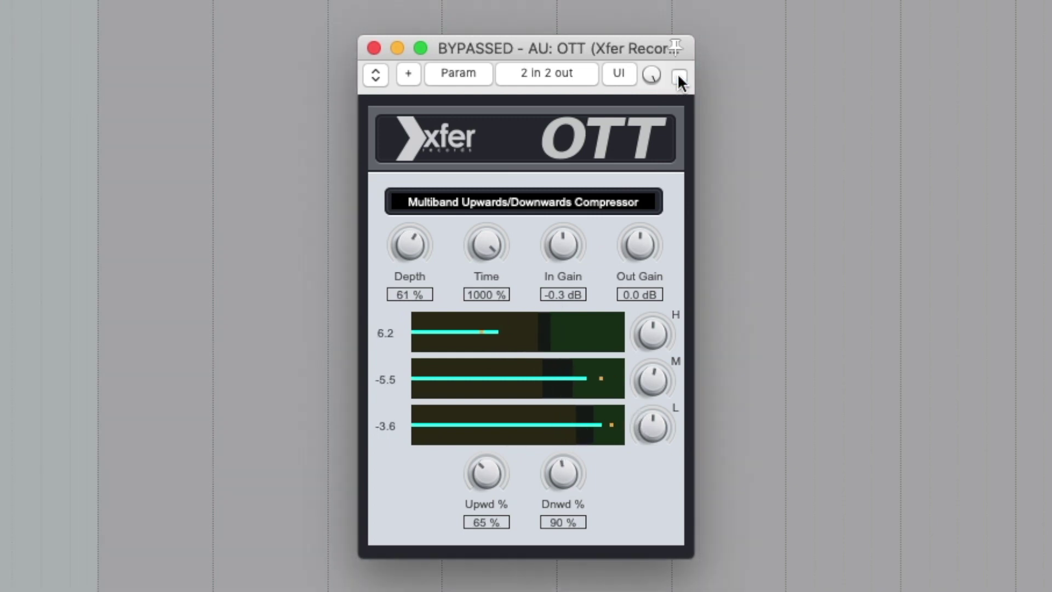
left_click(678, 77)
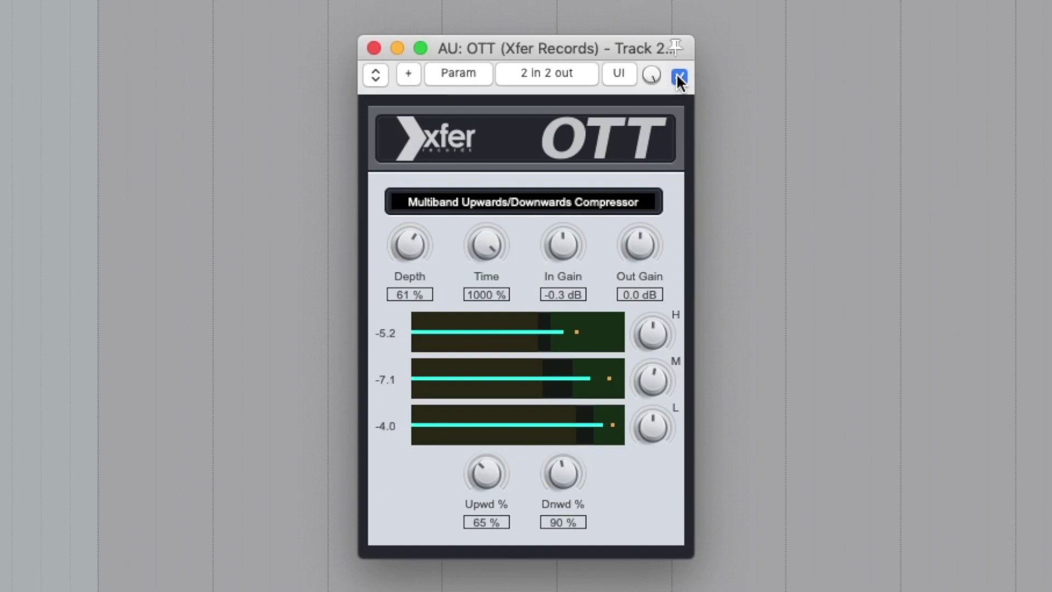